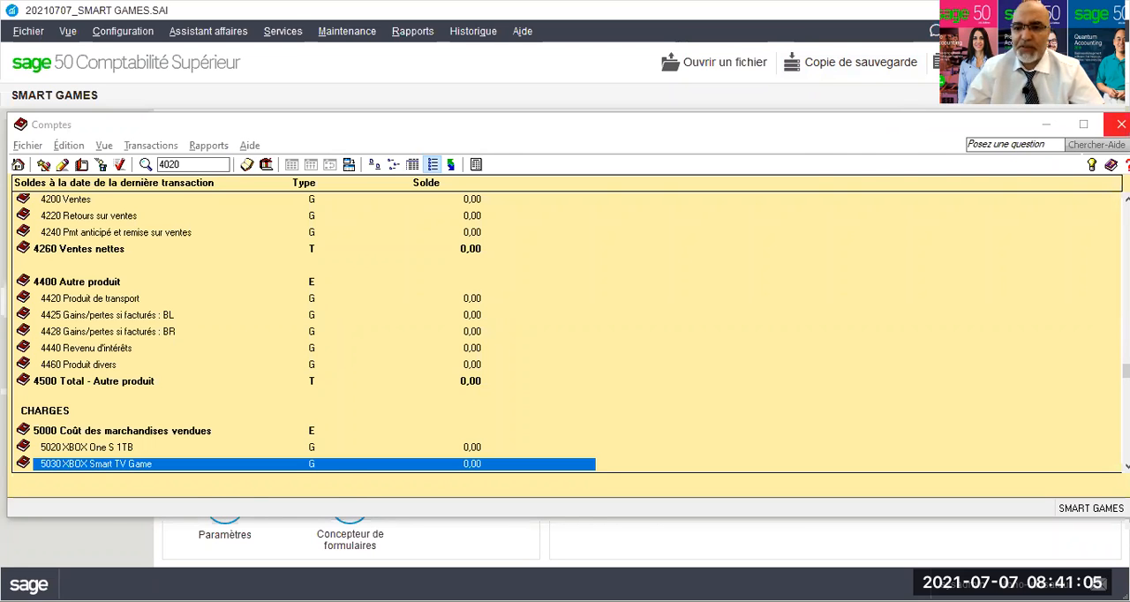
Close the accounts list and open a new blank record for adding an item in Stocks & Services.
{"action": "left_click", "coordinate": [1120, 124]}
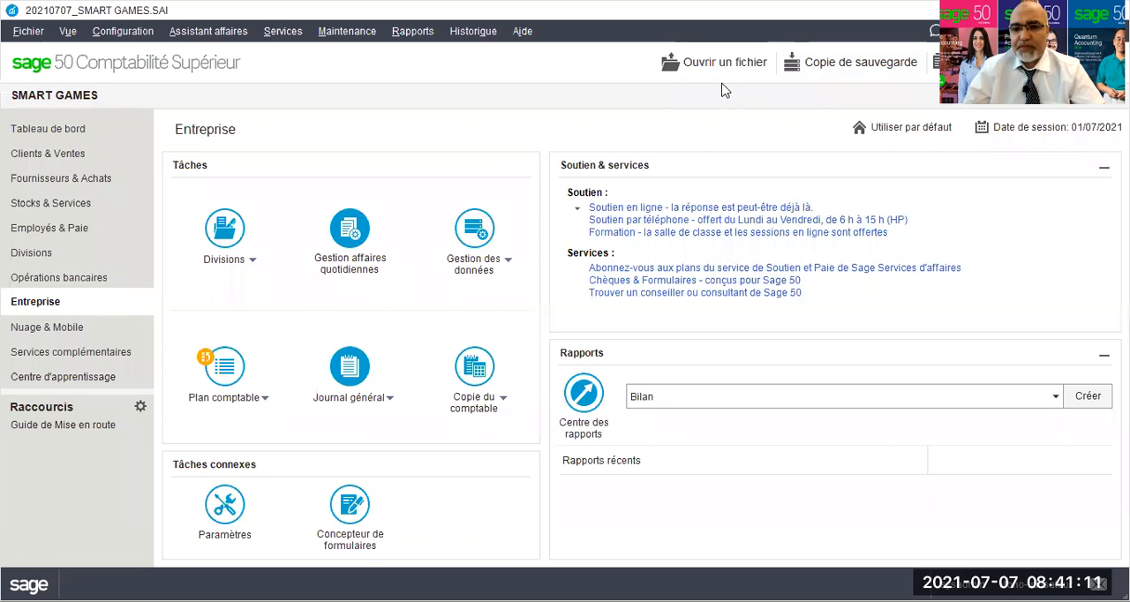
{"action": "left_click", "coordinate": [47, 208]}
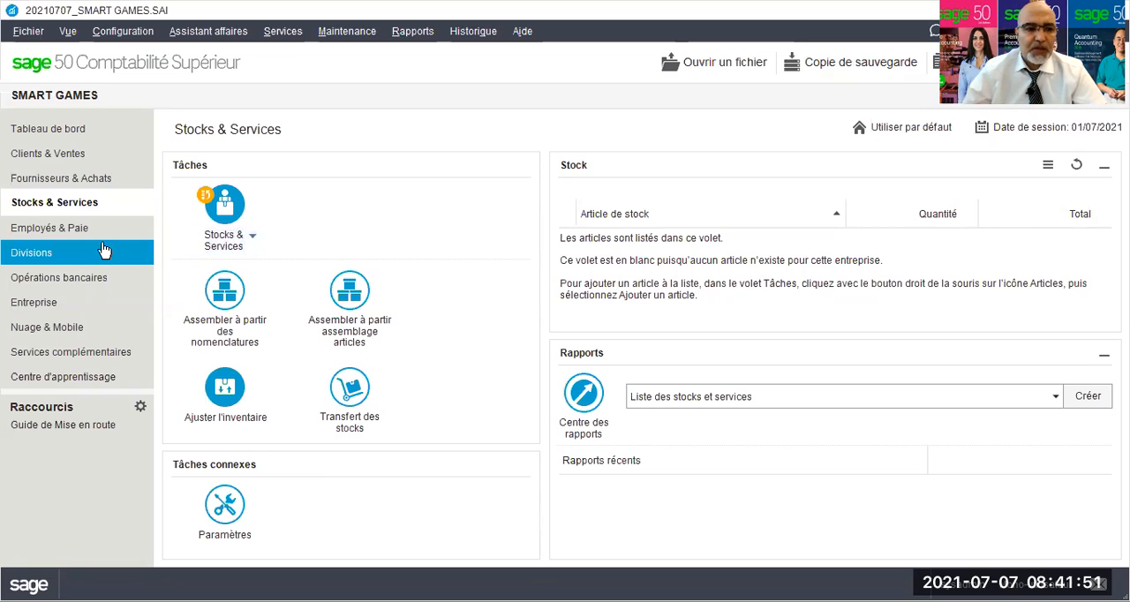
{"action": "left_click", "coordinate": [252, 238]}
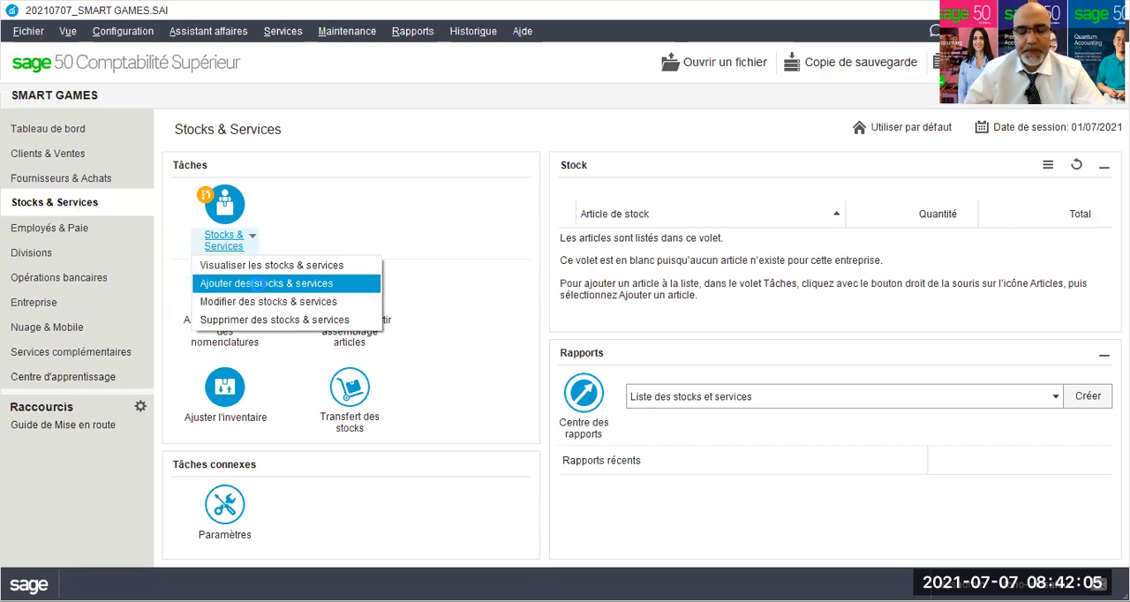
{"action": "left_click", "coordinate": [260, 284]}
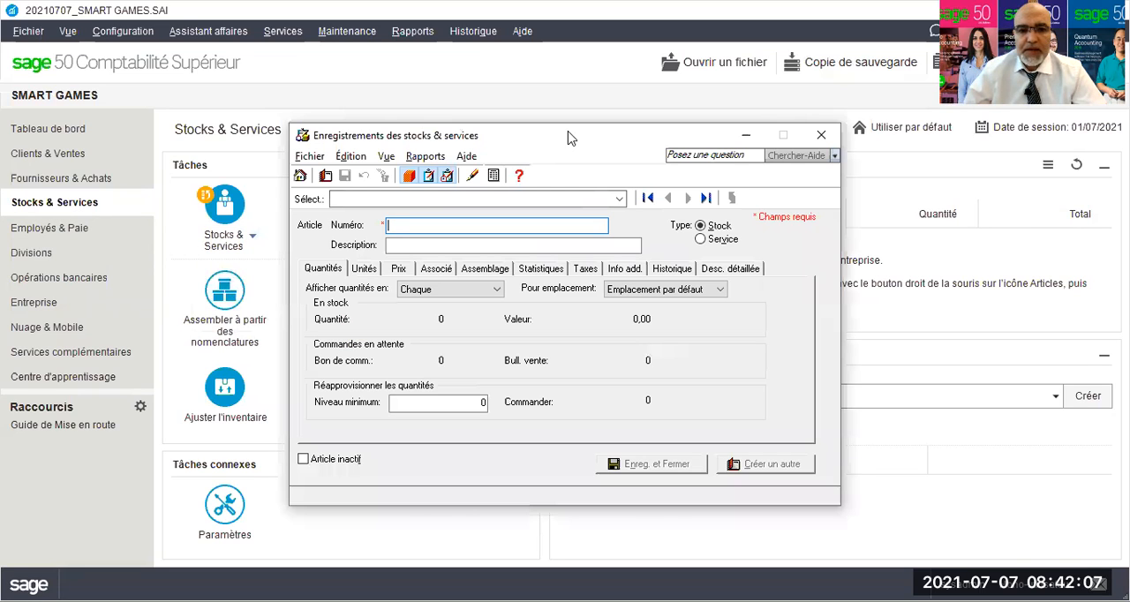
{"action": "left_click_drag", "start_coordinate": [569, 138], "coordinate": [470, 118]}
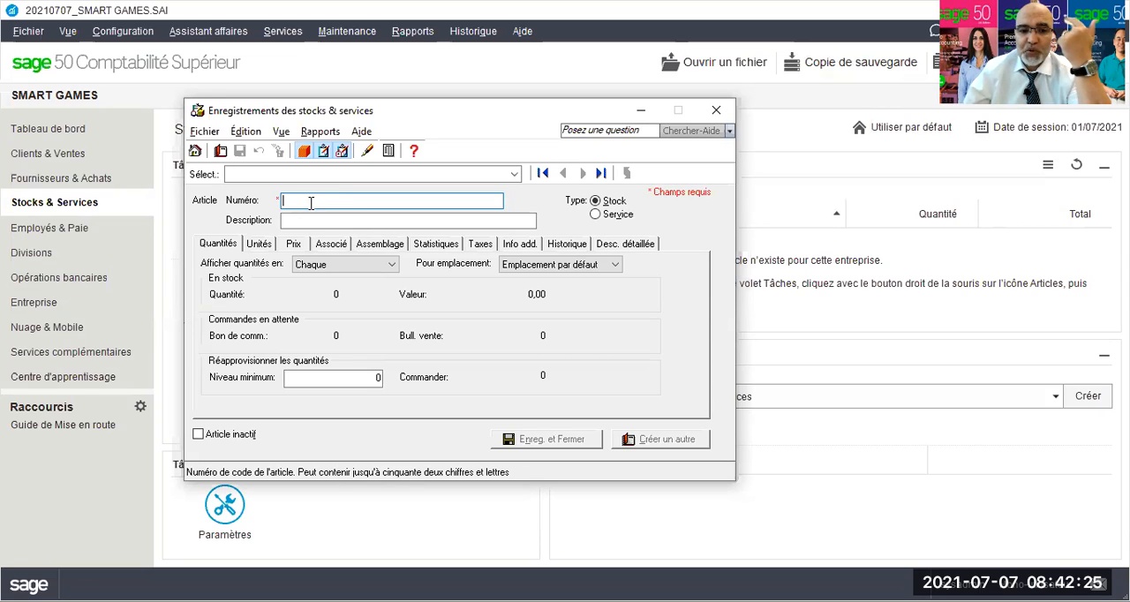
Examine the blank item record's minimum level, price lists, linked account fields and tax exemption settings.
{"action": "key", "text": "Tab"}
{"action": "key", "text": "Tab"}
{"action": "left_click", "coordinate": [300, 379]}
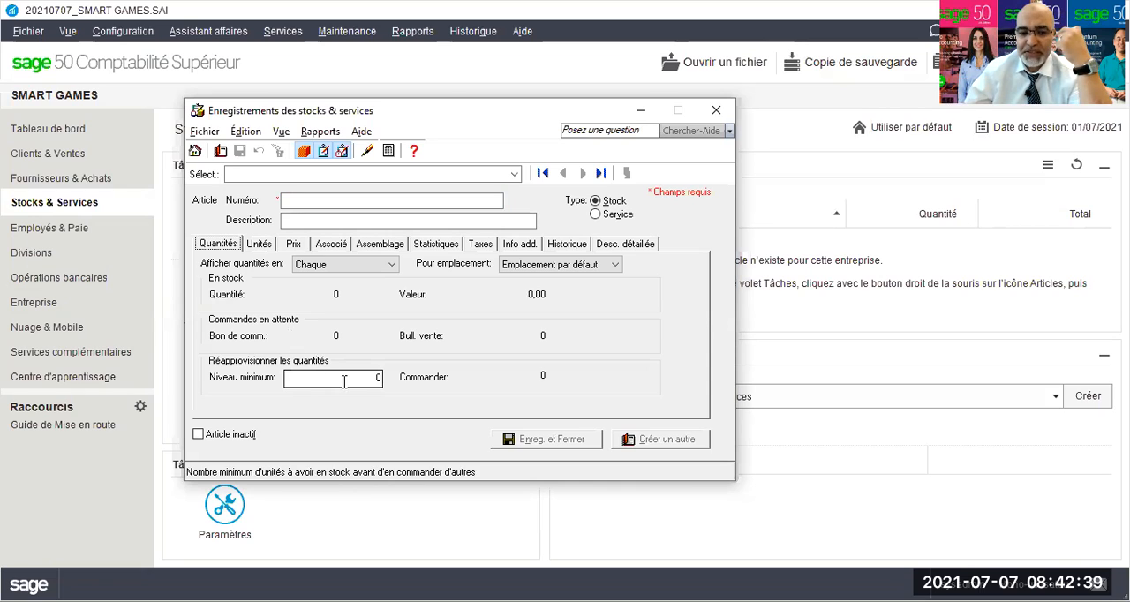
{"action": "left_click", "coordinate": [291, 245]}
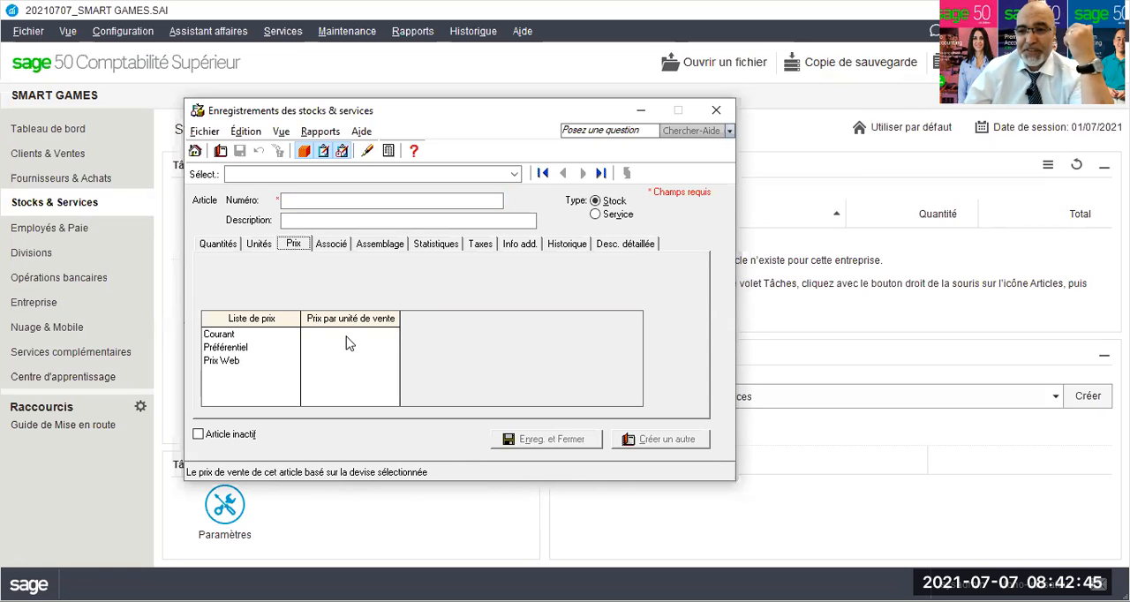
{"action": "left_click", "coordinate": [332, 246]}
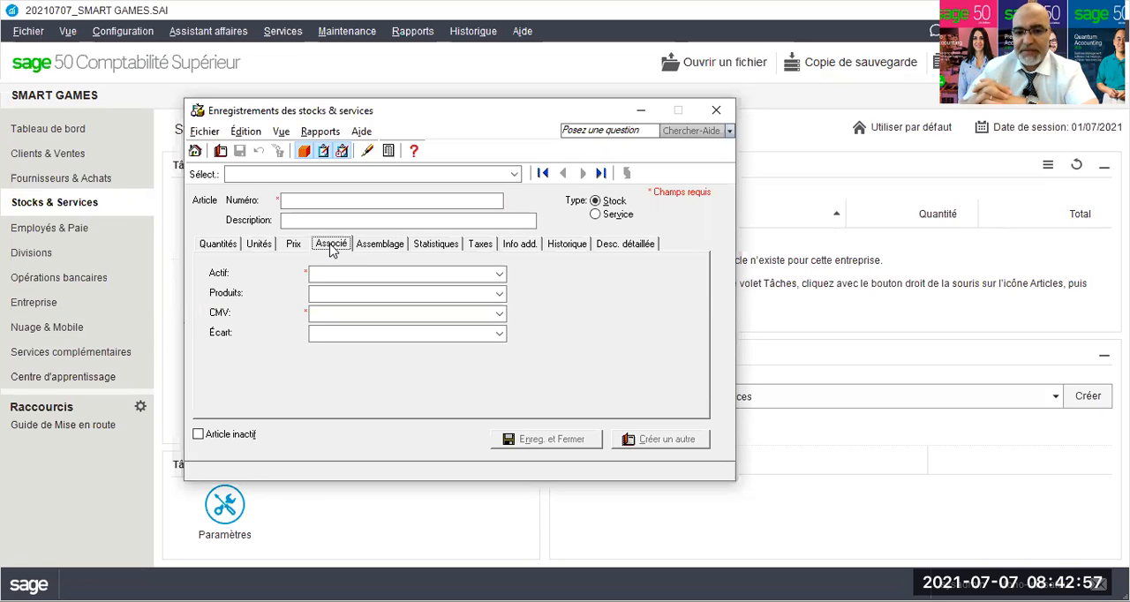
{"action": "left_click", "coordinate": [481, 245]}
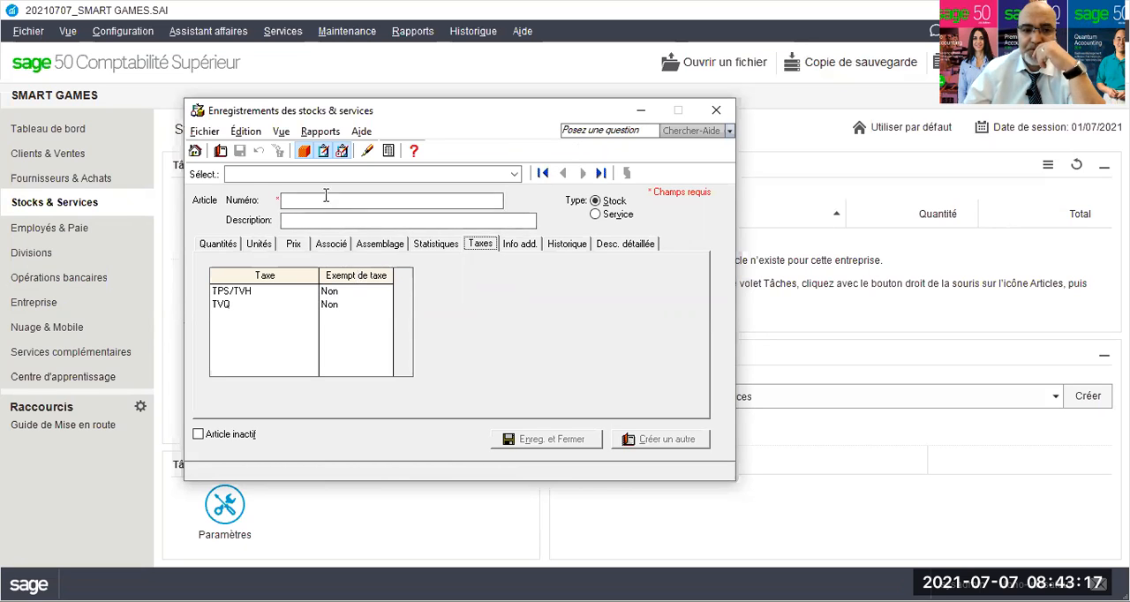
{"action": "left_click", "coordinate": [218, 244]}
Enter XBX1TB as the item number and XBOX One S 1TB as its description.
{"action": "left_click", "coordinate": [294, 202]}
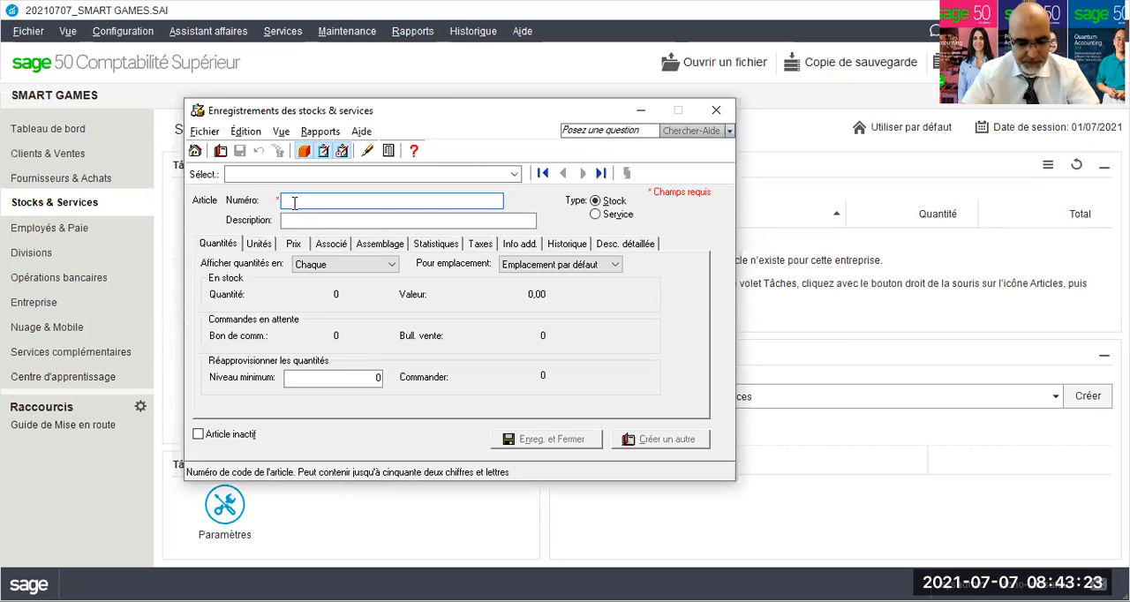
{"action": "type", "text": "XB"}
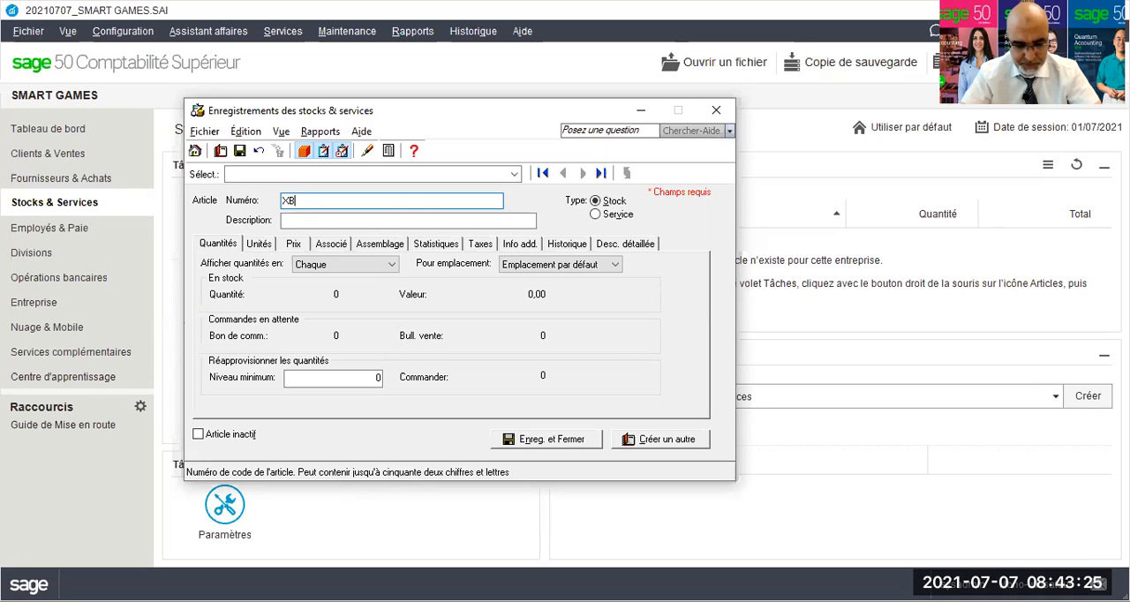
{"action": "type", "text": "X"}
{"action": "type", "text": "1TB"}
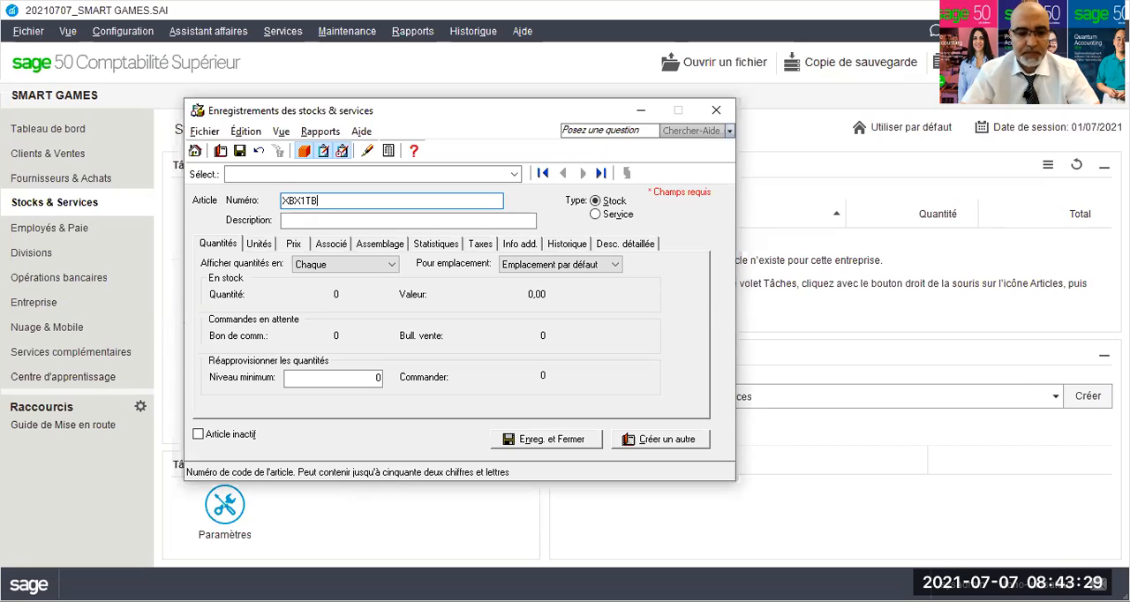
{"action": "key", "text": "Tab"}
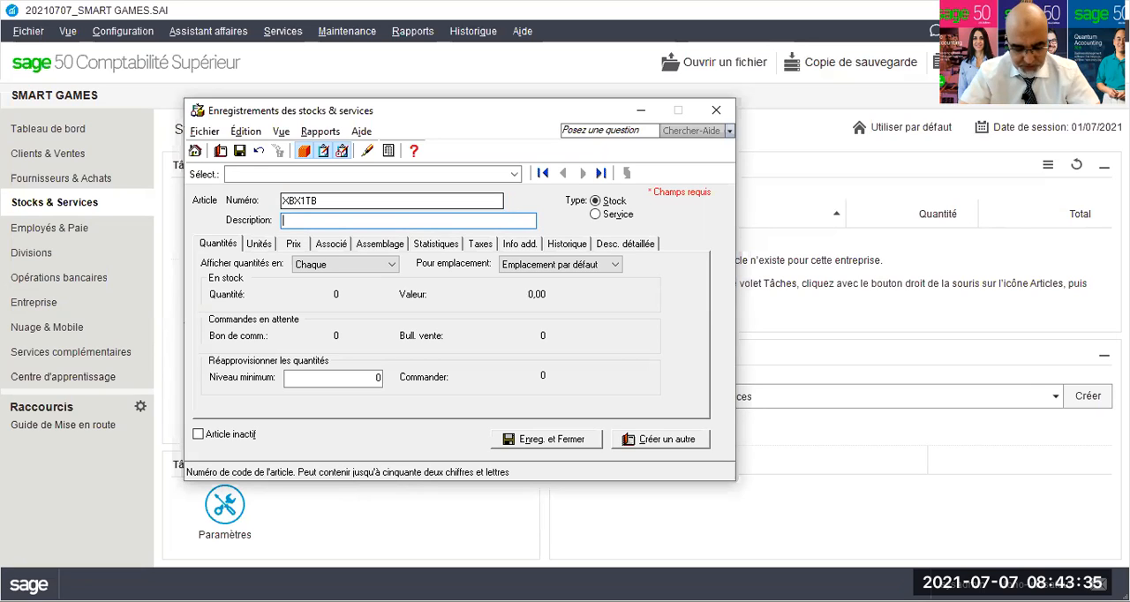
{"action": "type", "text": "XBO"}
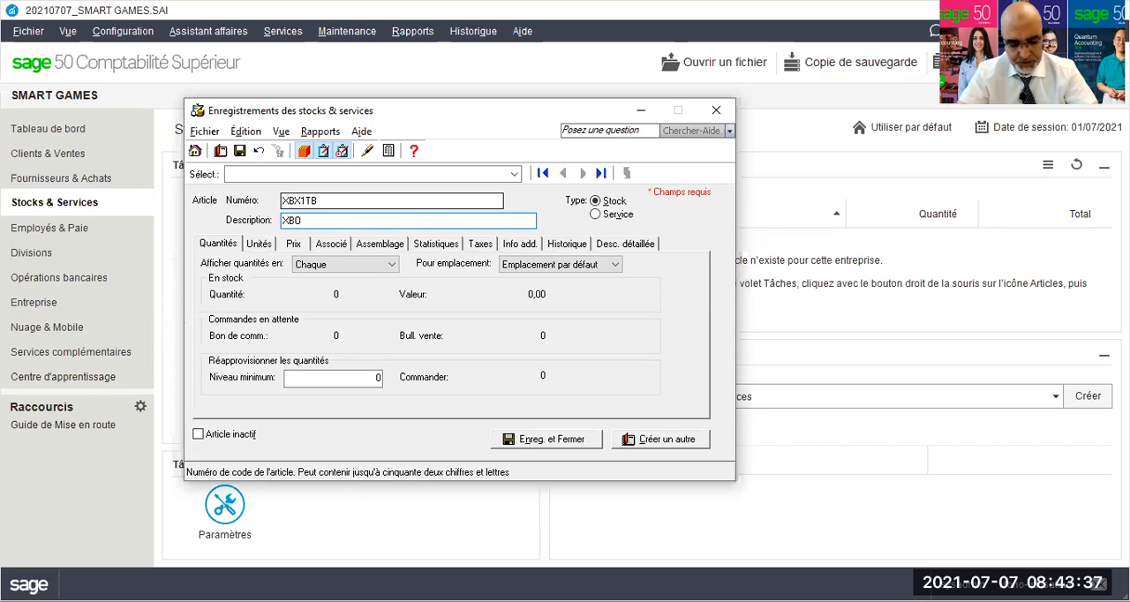
{"action": "type", "text": "X On"}
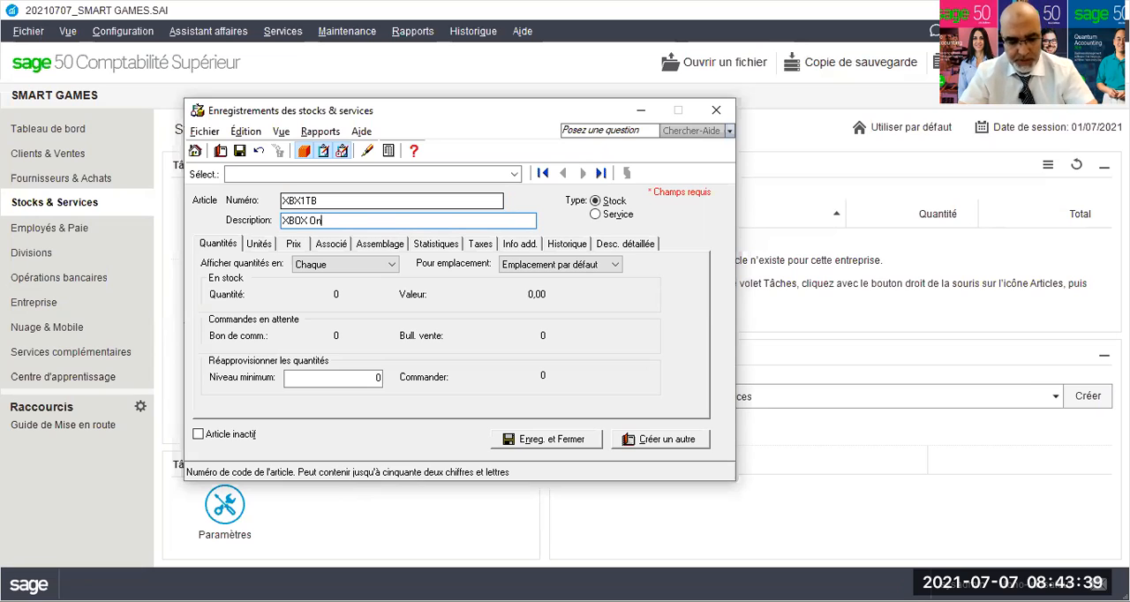
{"action": "type", "text": "e S 1"}
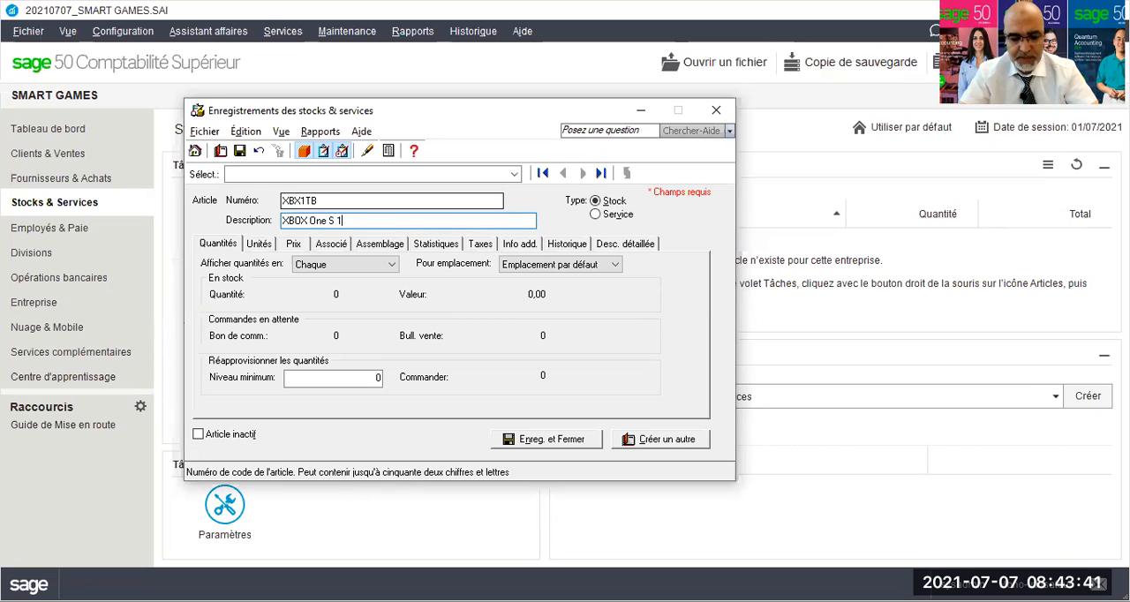
{"action": "type", "text": "TB"}
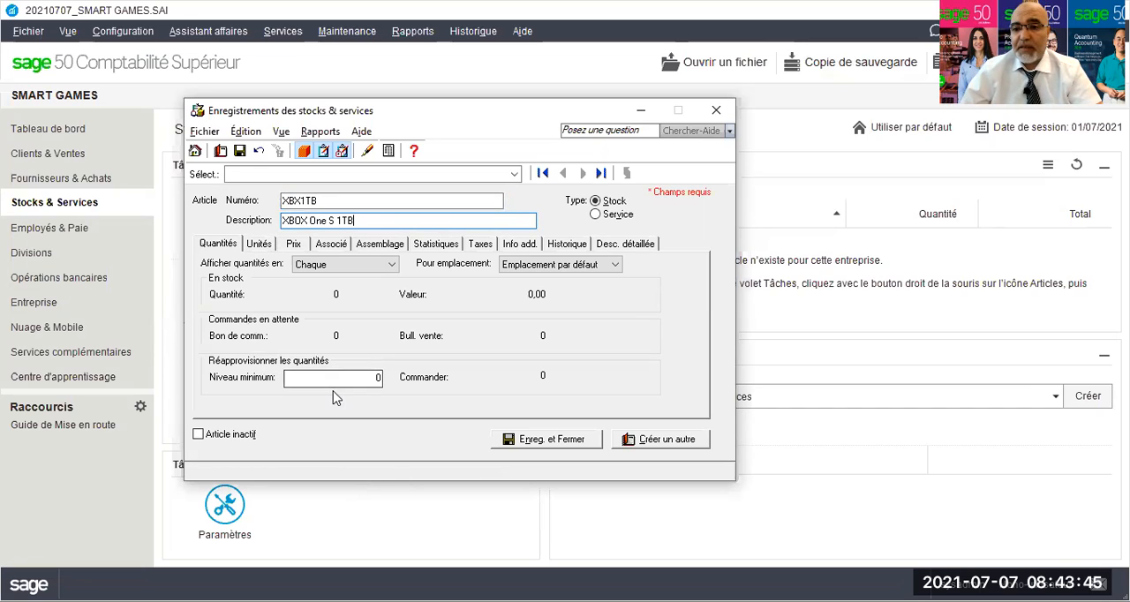
Link the item to asset account 1520, revenue account 4020 and CMV account 5020, and save it to create another.
{"action": "left_click", "coordinate": [374, 378]}
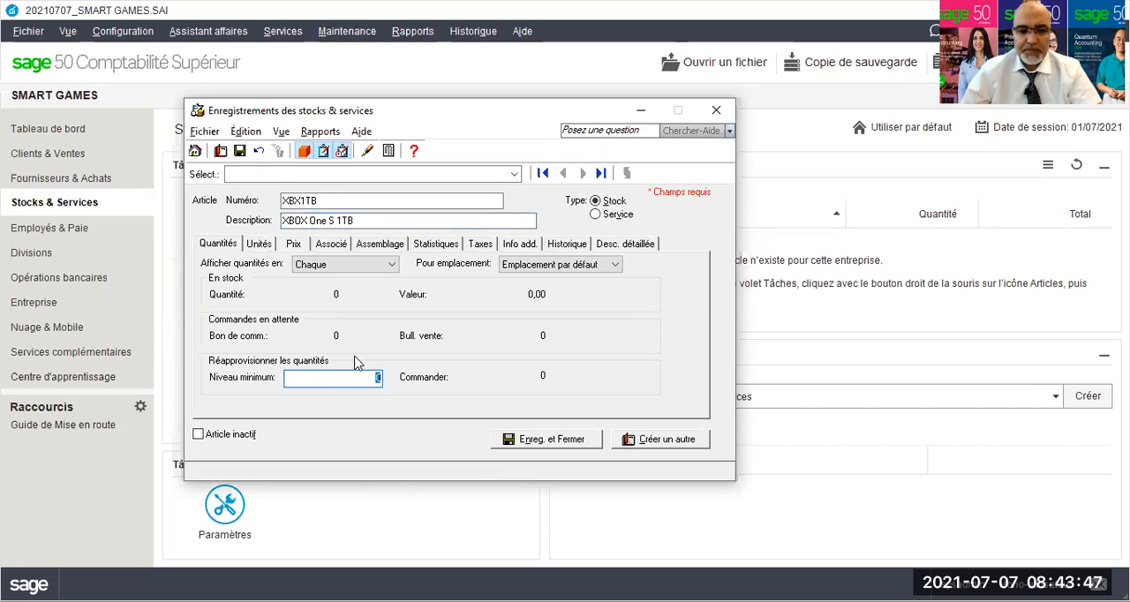
{"action": "left_click", "coordinate": [293, 245]}
{"action": "left_click", "coordinate": [329, 248]}
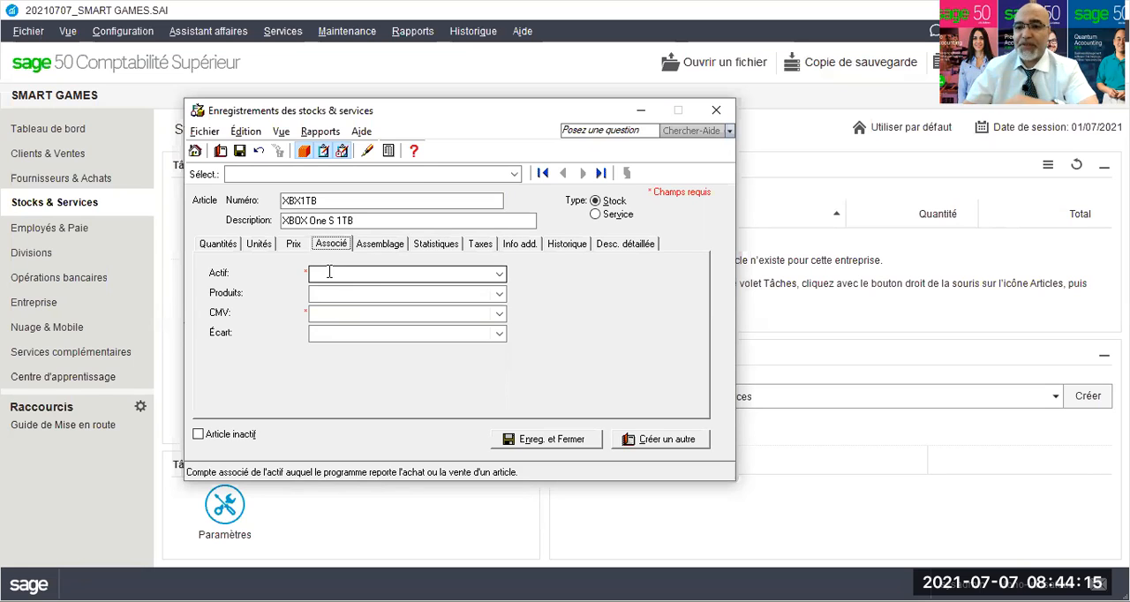
{"action": "left_click", "coordinate": [326, 275]}
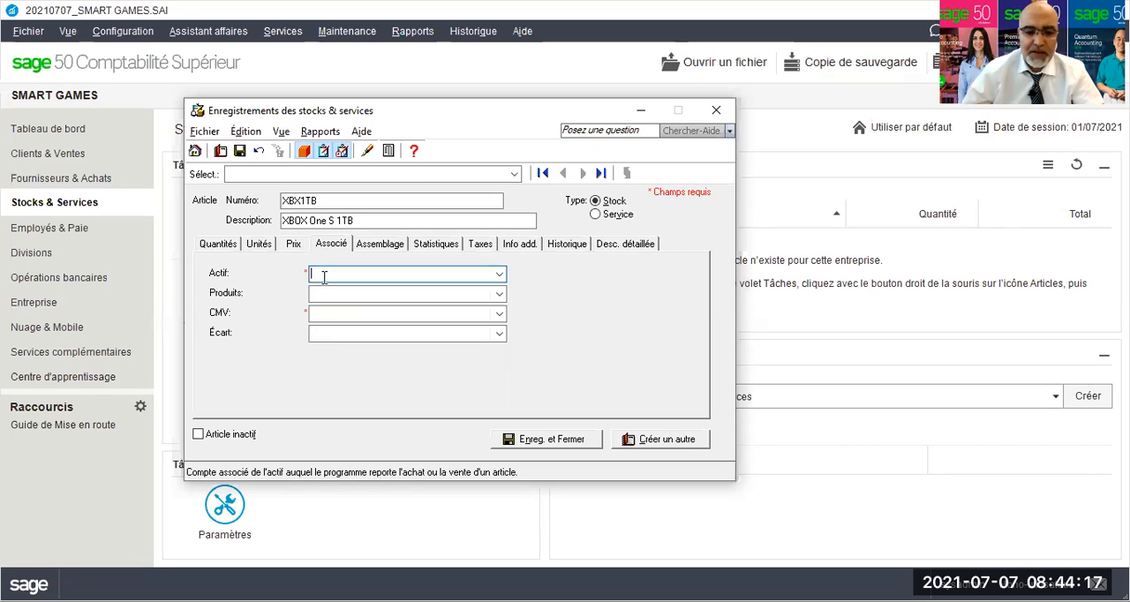
{"action": "type", "text": "1520"}
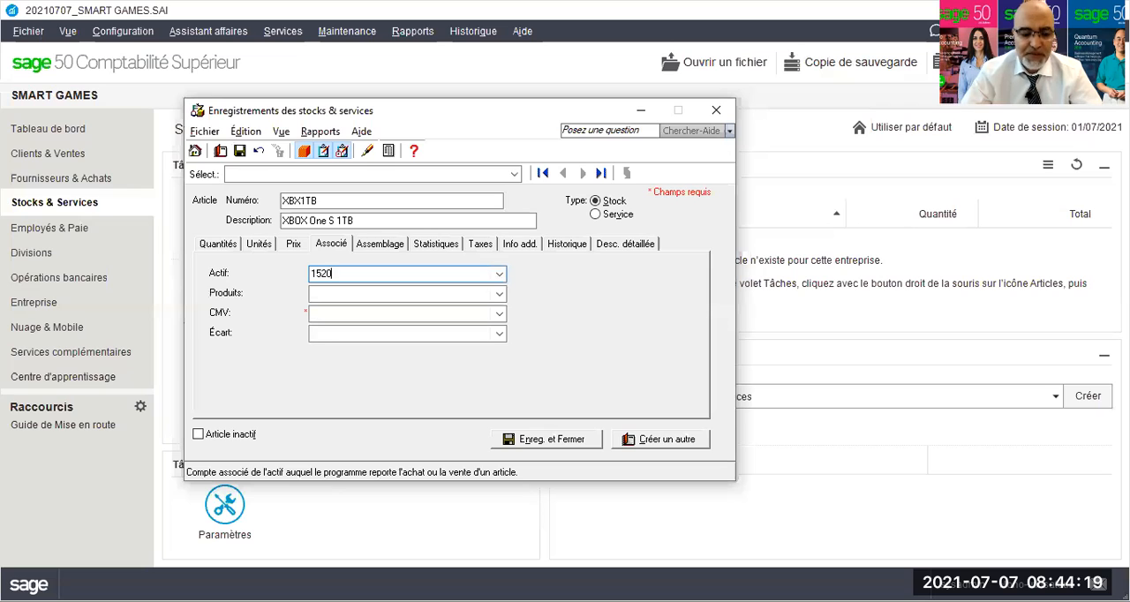
{"action": "key", "text": "Tab"}
{"action": "type", "text": "402"}
{"action": "key", "text": "Tab"}
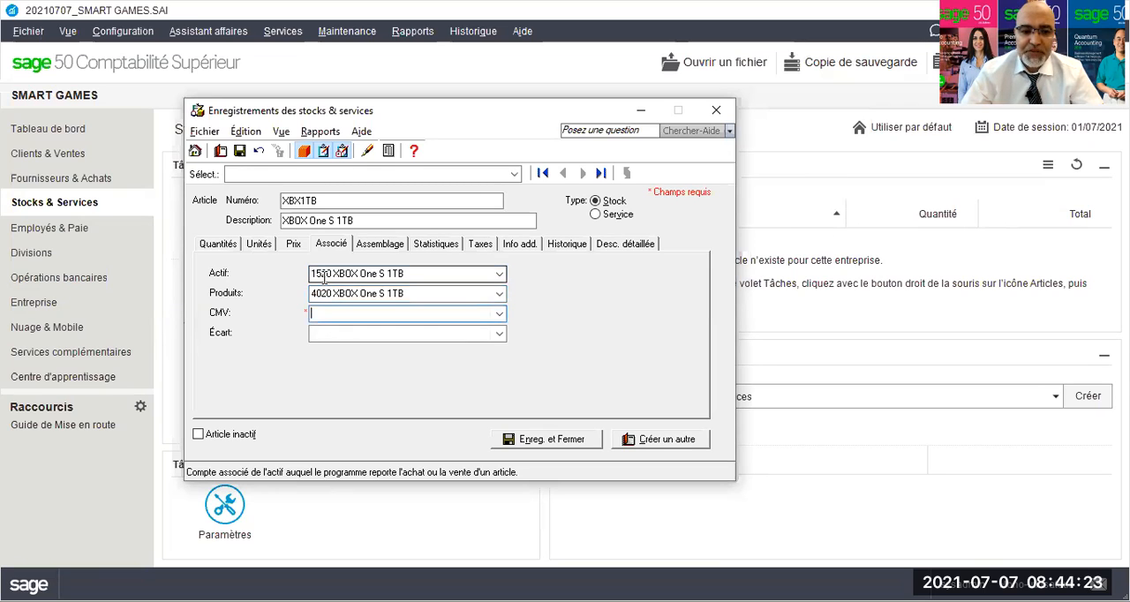
{"action": "type", "text": "5020"}
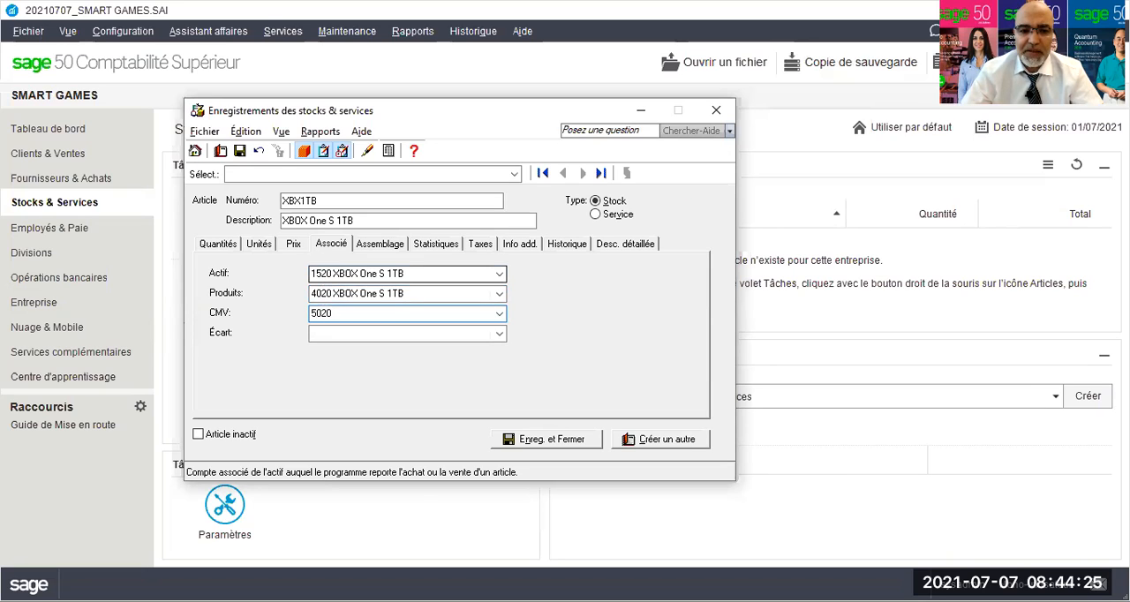
{"action": "key", "text": "Tab"}
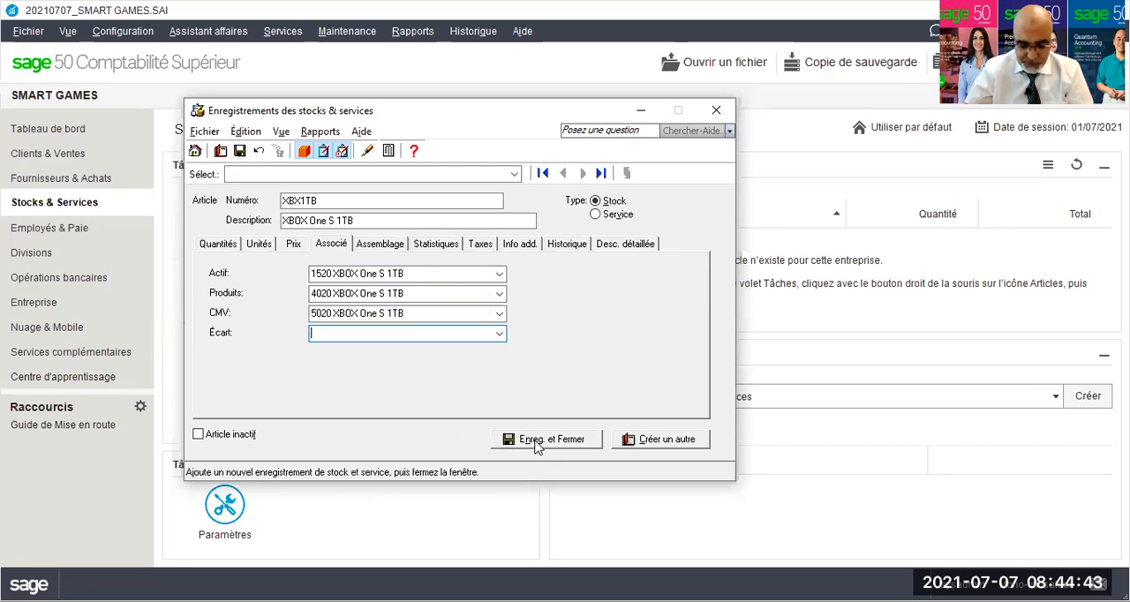
{"action": "left_click", "coordinate": [654, 442]}
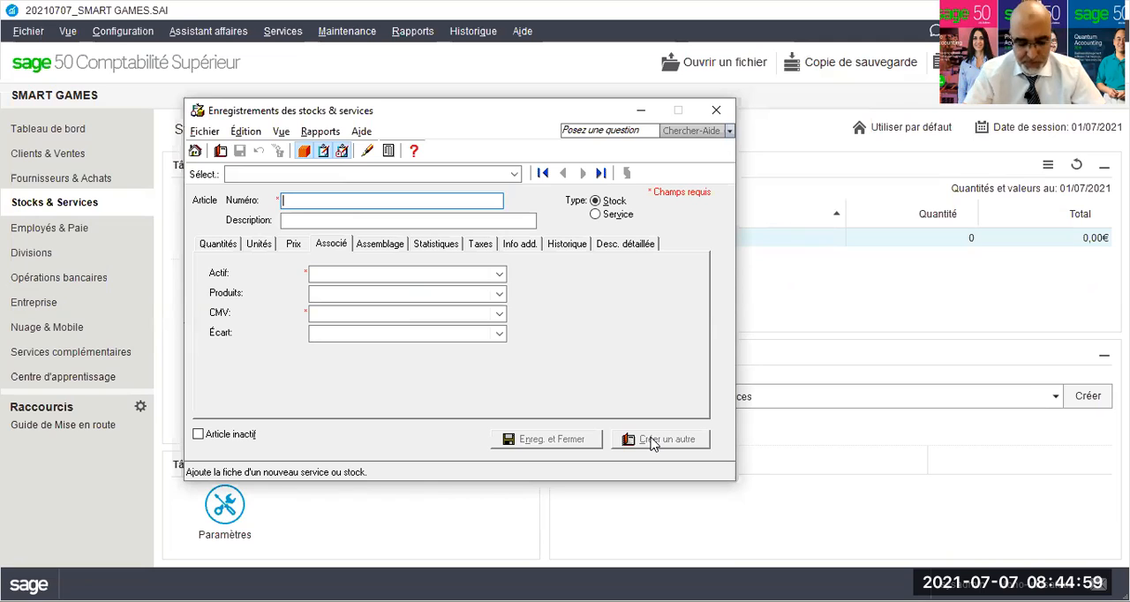
Enter XBSTVG as the new item's number and XBOX smart TV Game as its description.
{"action": "type", "text": "XBSTV"}
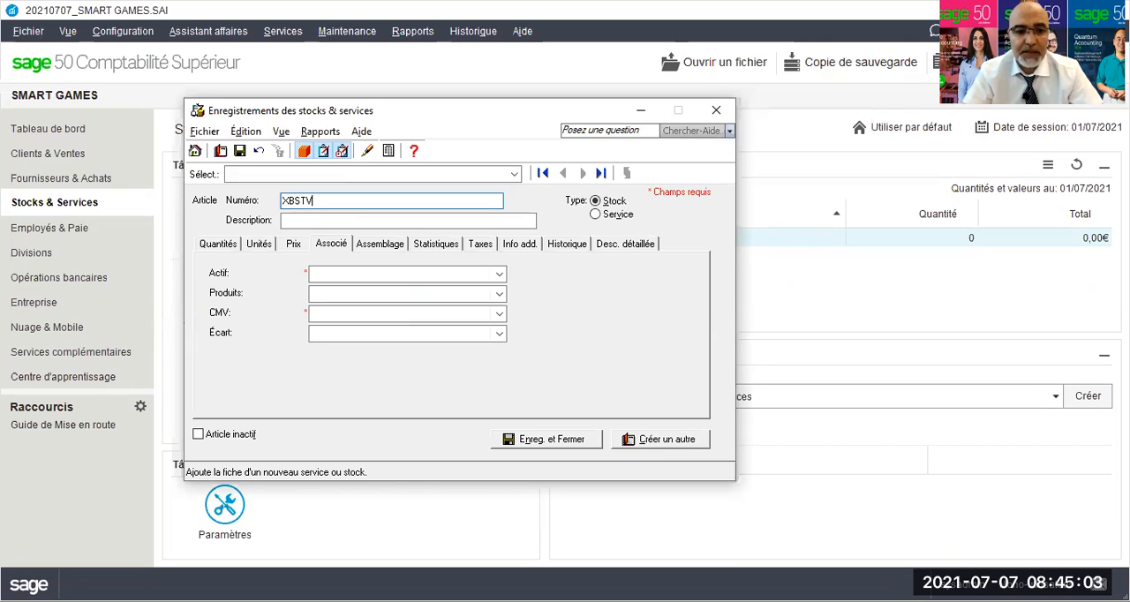
{"action": "type", "text": "G"}
{"action": "key", "text": "Tab"}
{"action": "type", "text": "XBOX"}
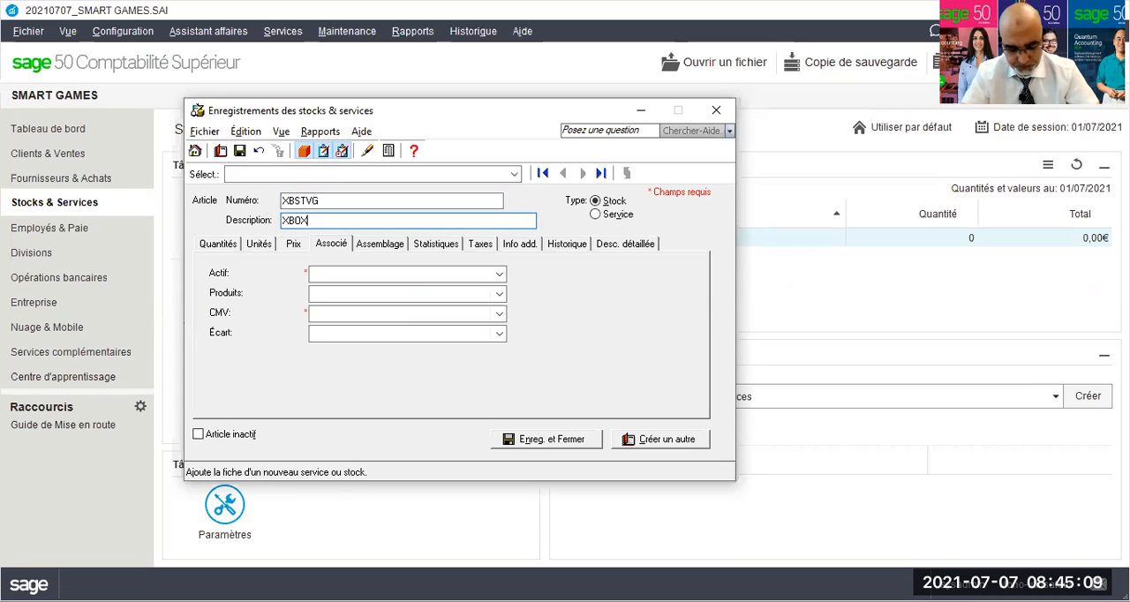
{"action": "type", "text": " smart "}
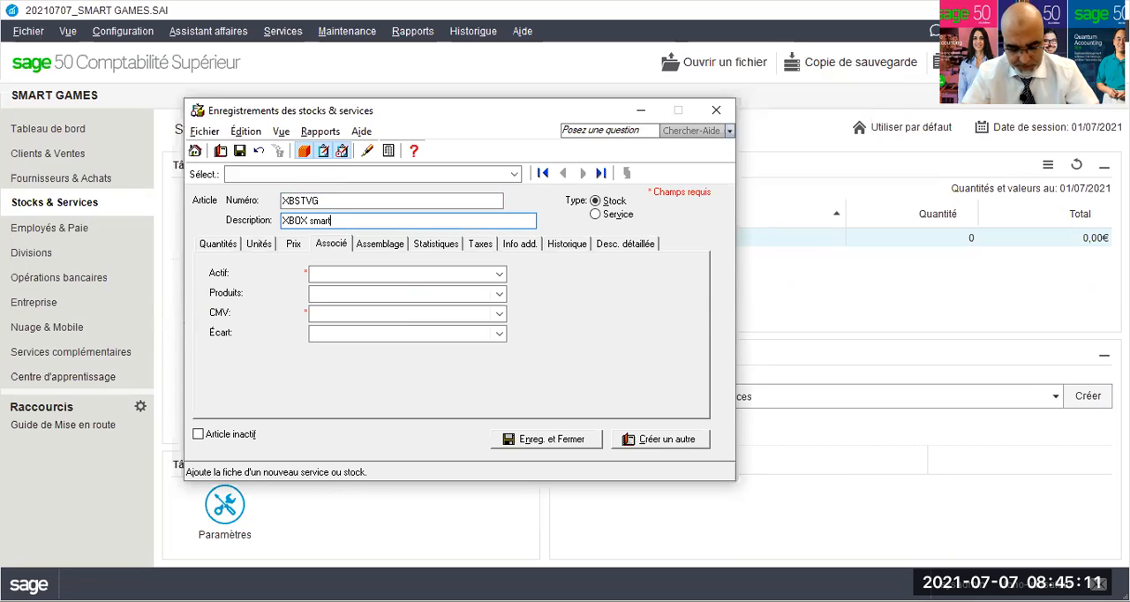
{"action": "type", "text": "TV Game"}
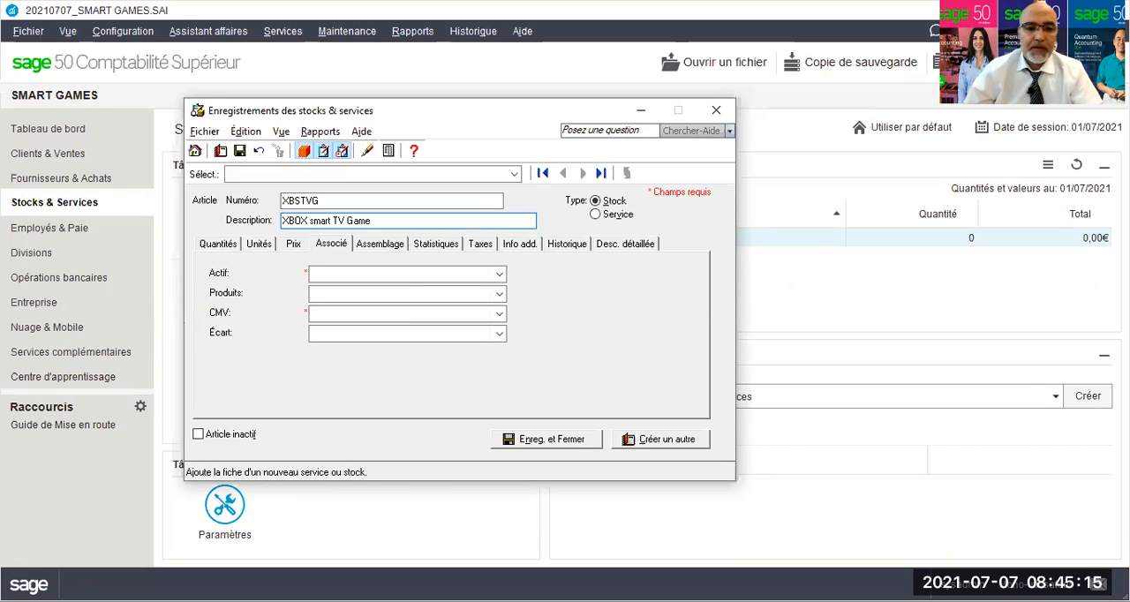
Examine the new item's quantities, units of measure and prices.
{"action": "left_click", "coordinate": [204, 247]}
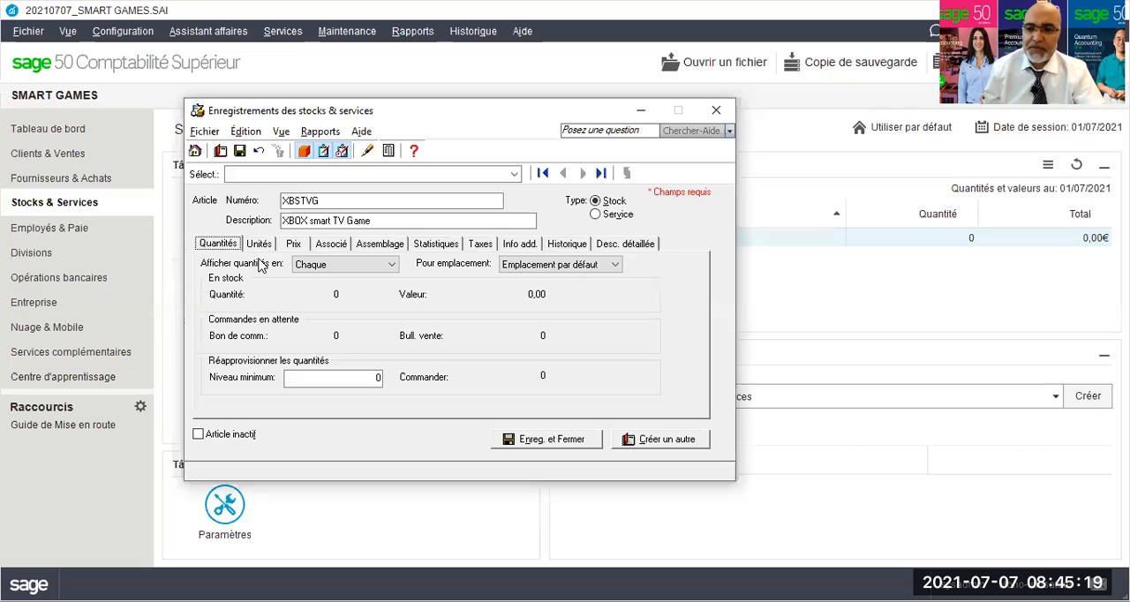
{"action": "left_click", "coordinate": [257, 244]}
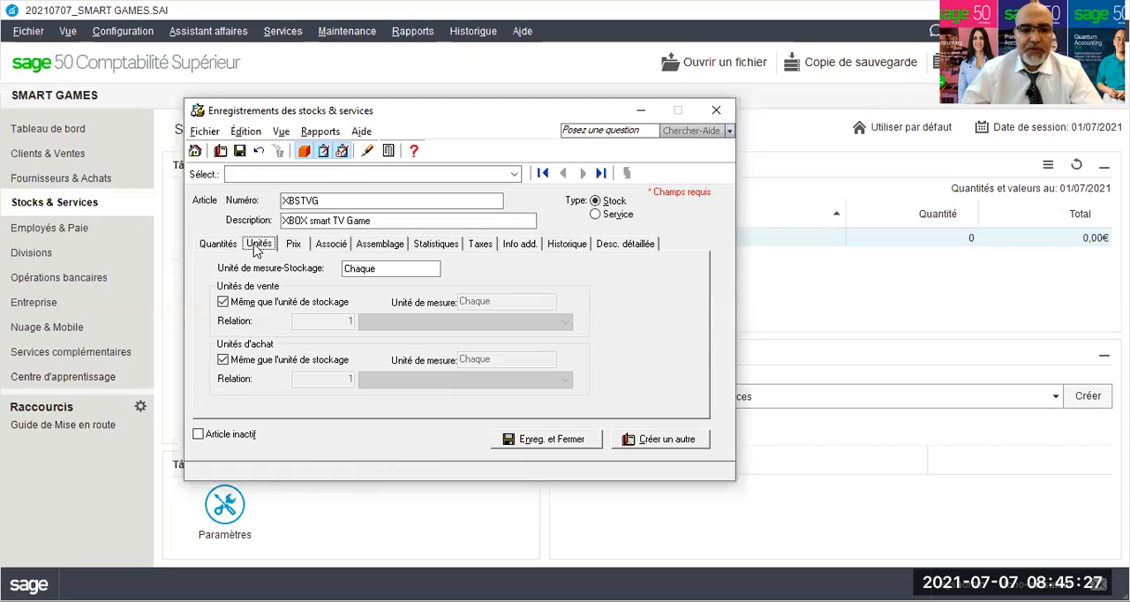
{"action": "left_click", "coordinate": [377, 269]}
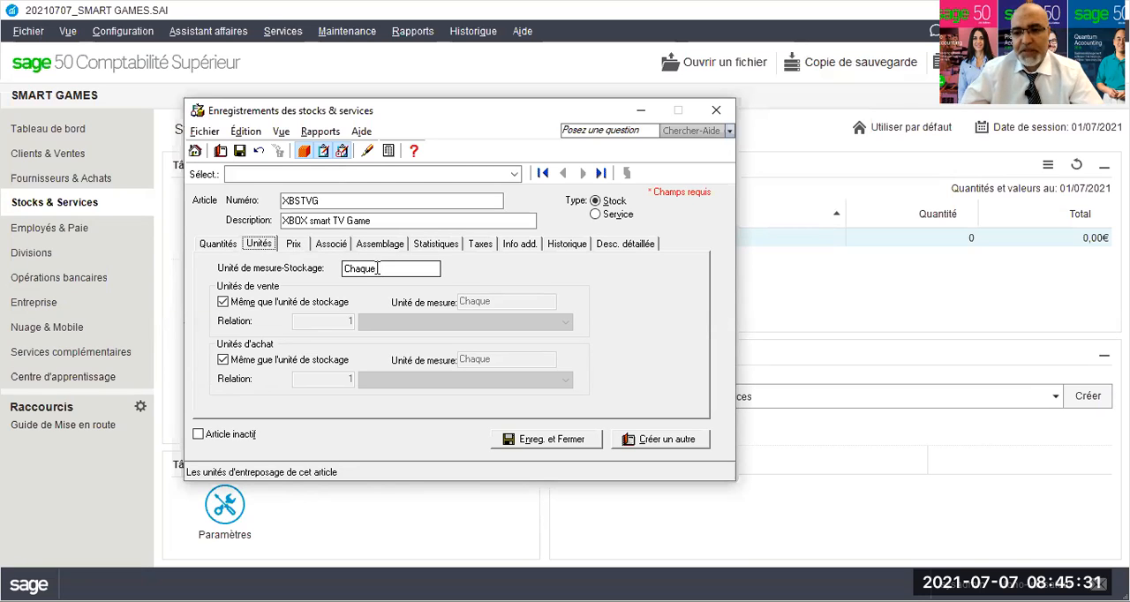
{"action": "left_click", "coordinate": [298, 245]}
{"action": "left_click", "coordinate": [260, 244]}
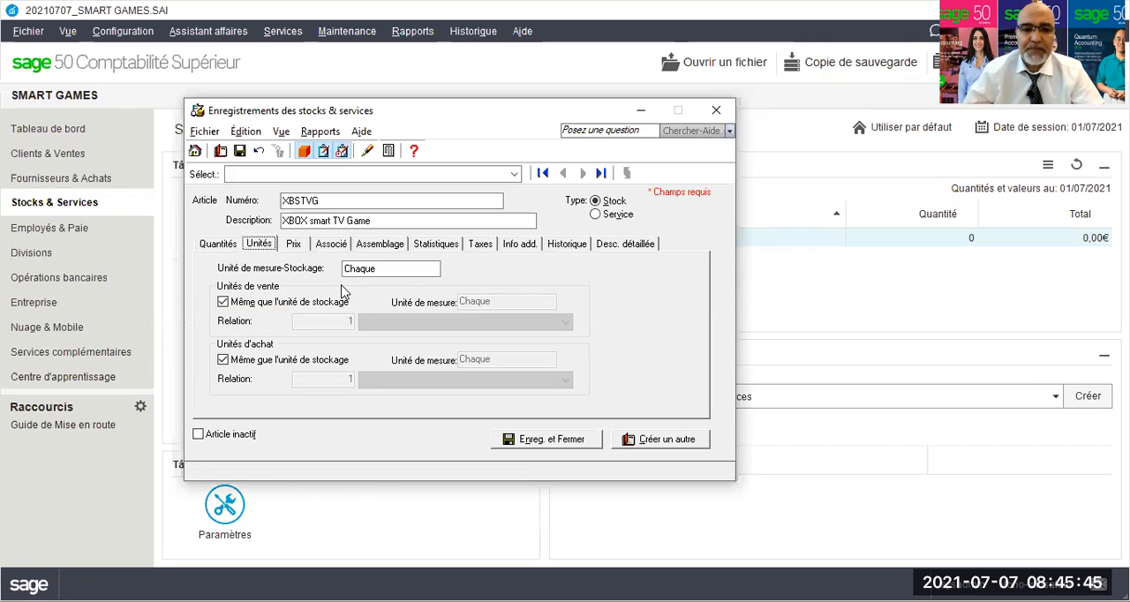
Link the XBSTVG item to asset account 1530, revenue account 4030 and CMV account 5030, and save and close its record.
{"action": "left_click", "coordinate": [323, 246]}
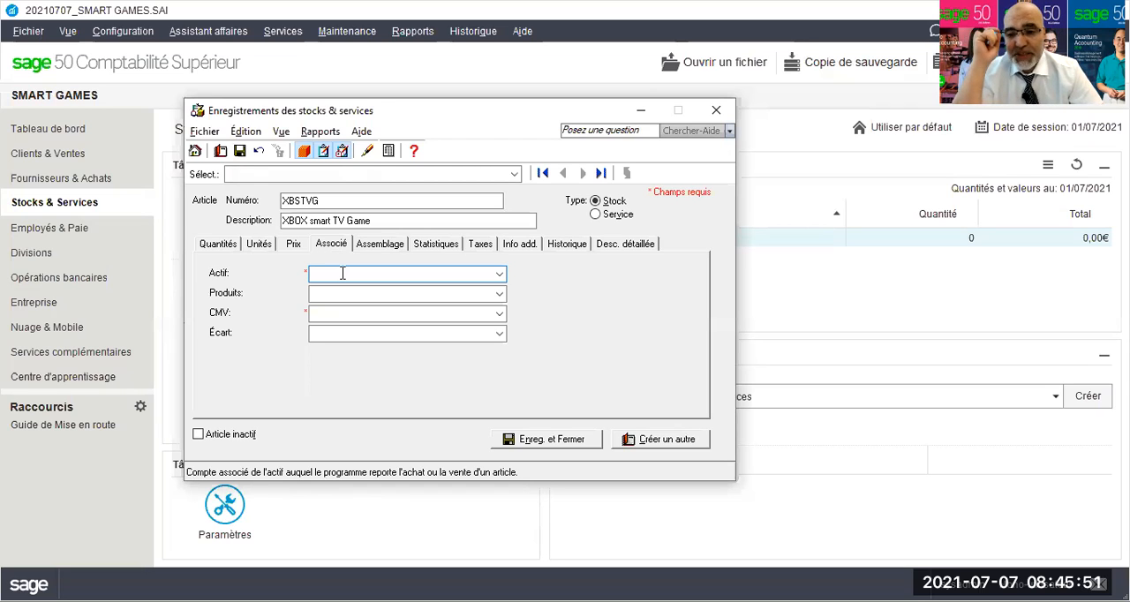
{"action": "type", "text": "153"}
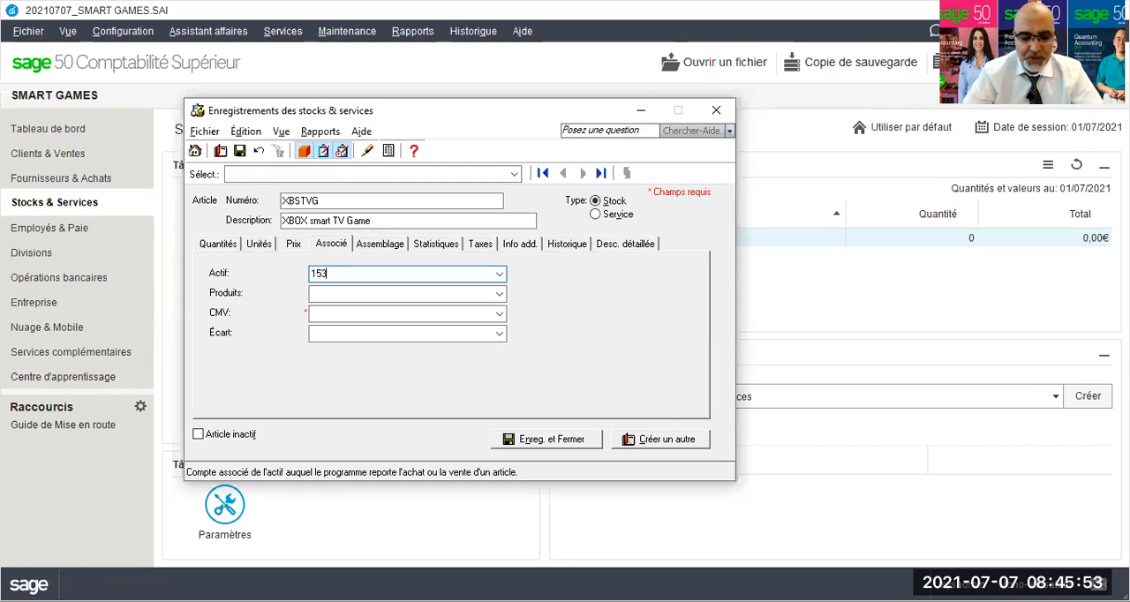
{"action": "type", "text": "0"}
{"action": "key", "text": "Tab"}
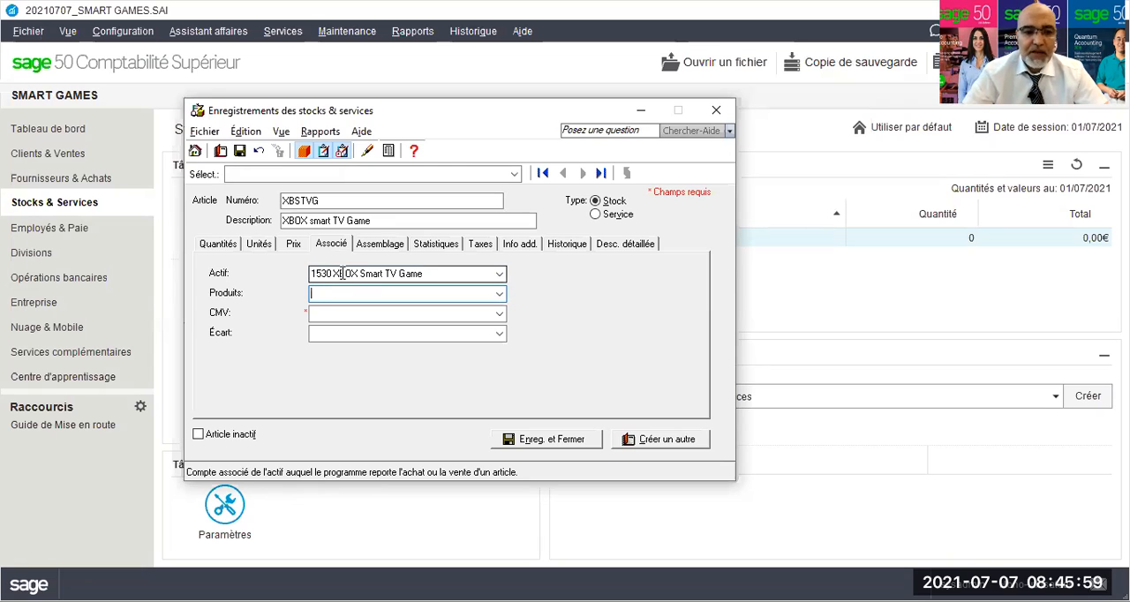
{"action": "type", "text": "4030"}
{"action": "key", "text": "Tab"}
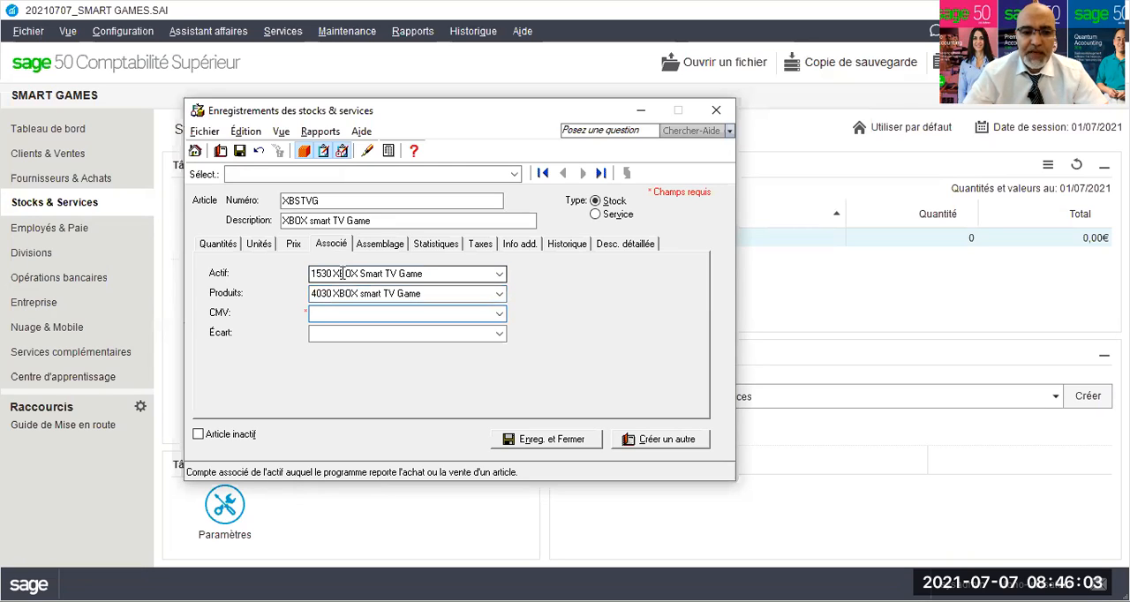
{"action": "type", "text": "5030"}
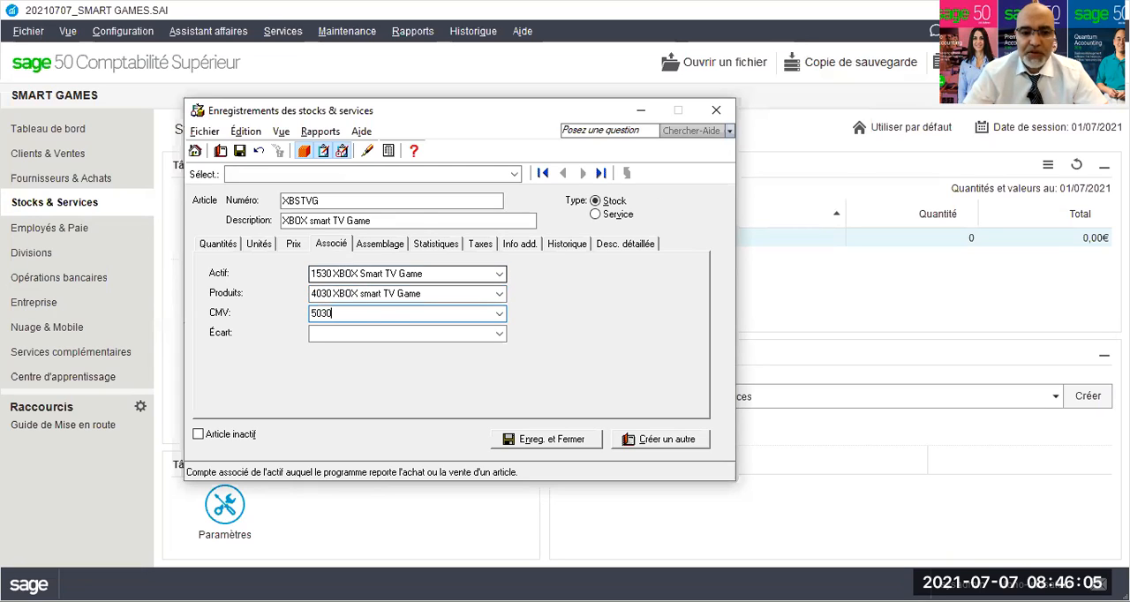
{"action": "key", "text": "Tab"}
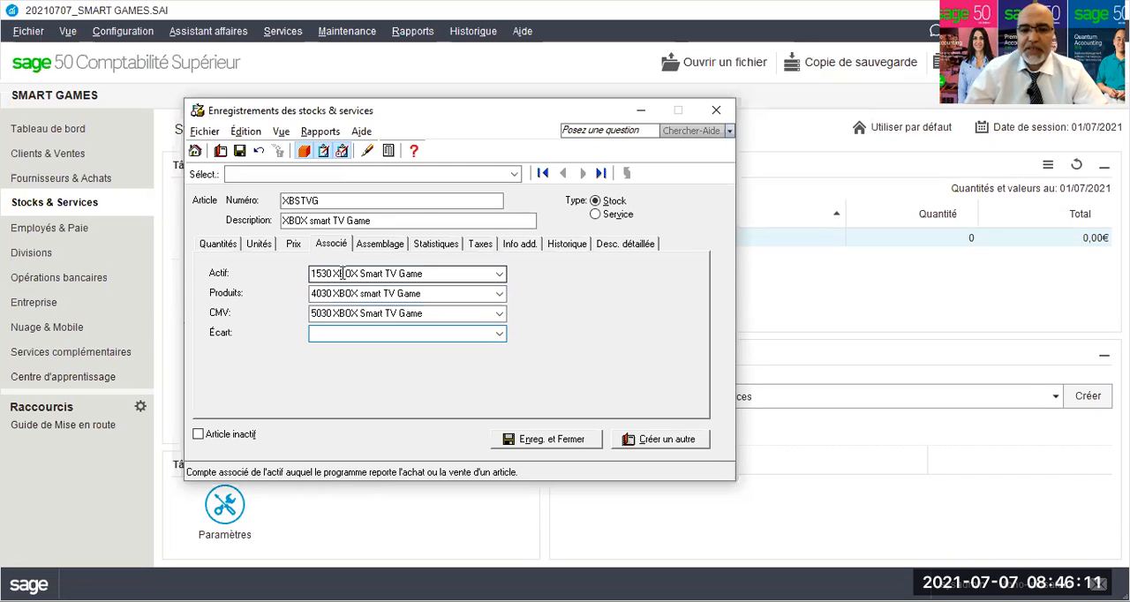
{"action": "left_click", "coordinate": [558, 440]}
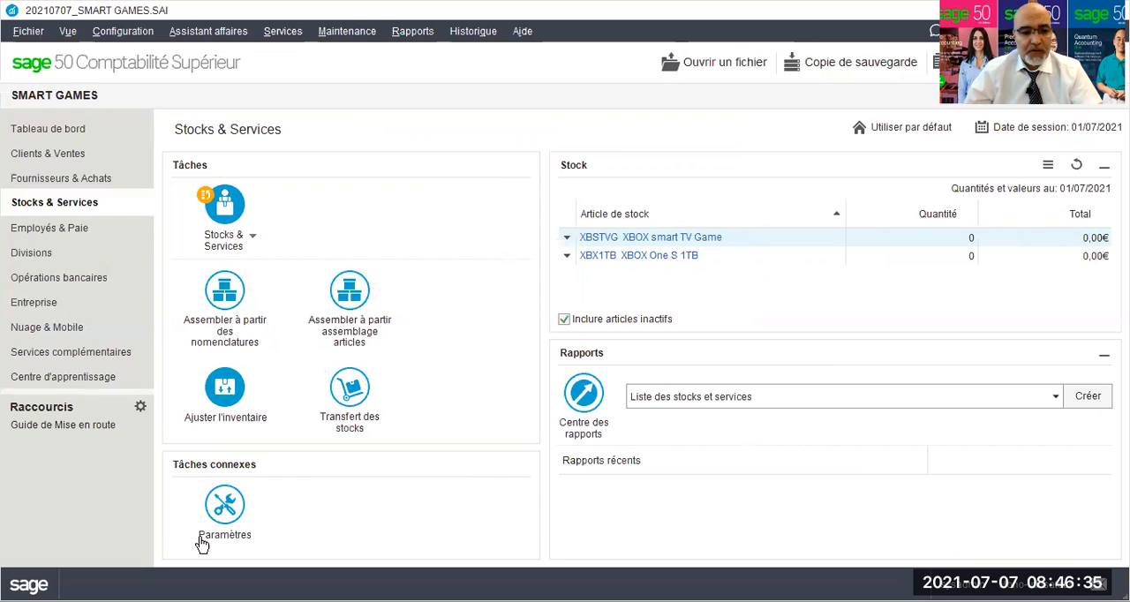
Change the company's functional currency symbol to $ in the currency settings and apply it.
{"action": "left_click", "coordinate": [223, 510]}
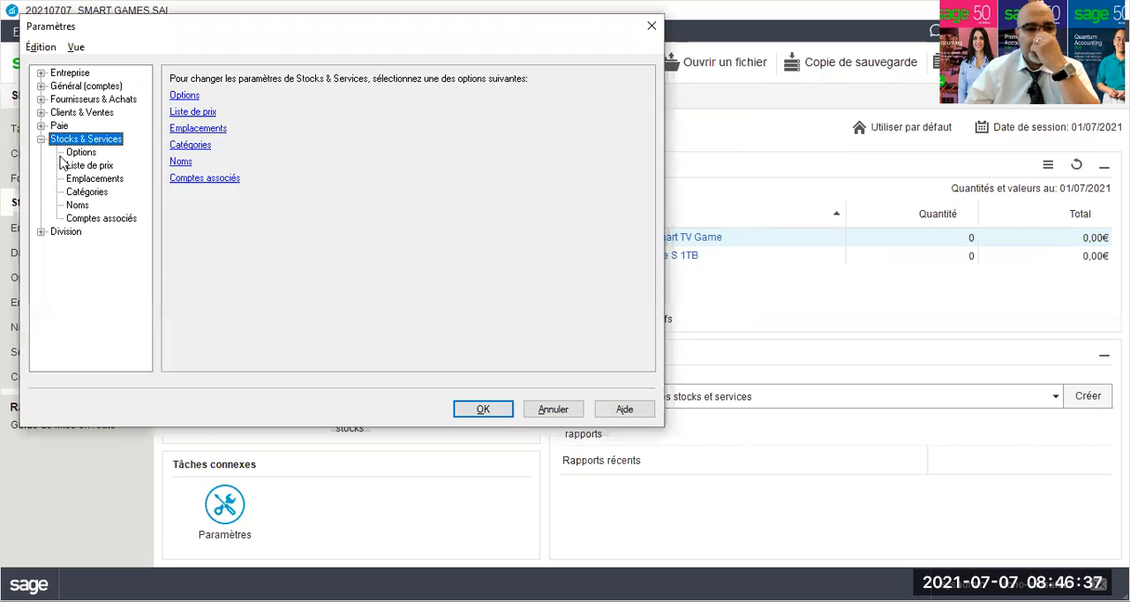
{"action": "left_click", "coordinate": [41, 86]}
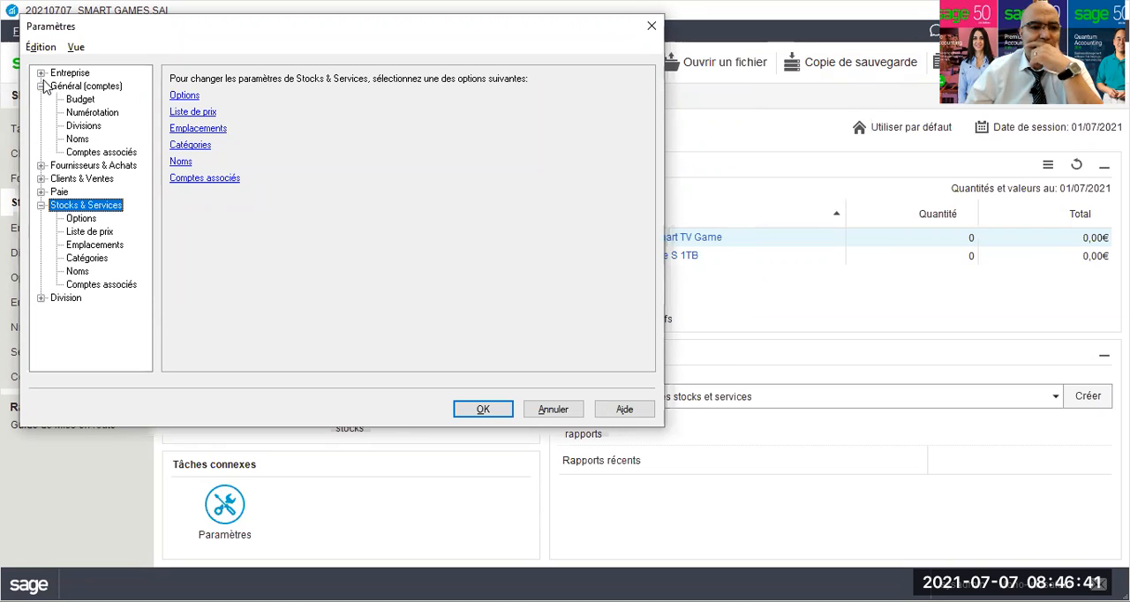
{"action": "left_click", "coordinate": [41, 73]}
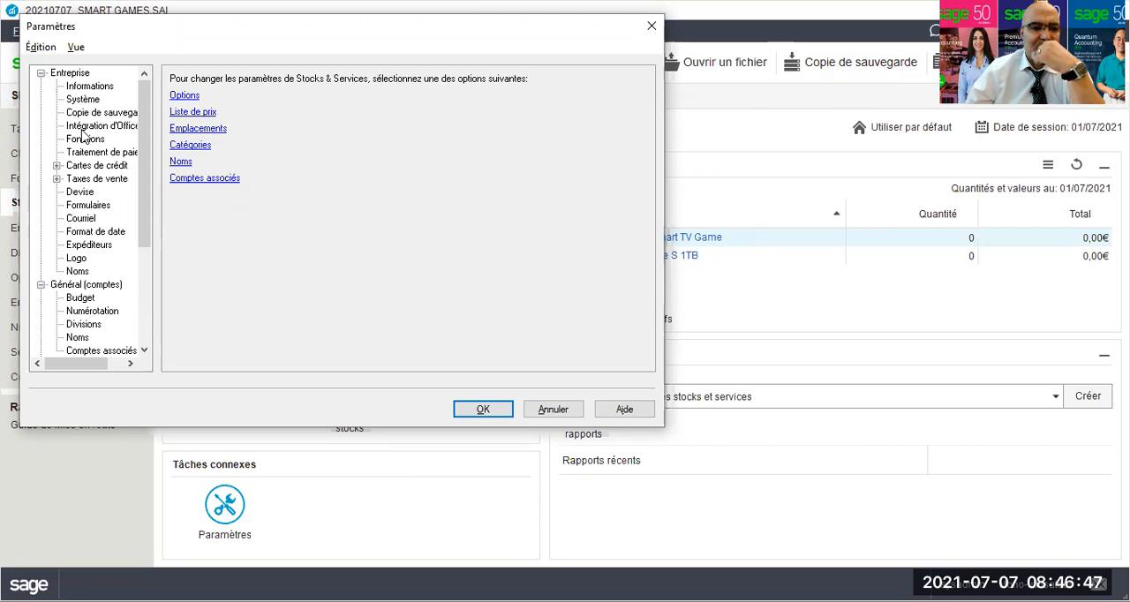
{"action": "left_click", "coordinate": [80, 192]}
{"action": "left_click", "coordinate": [268, 157]}
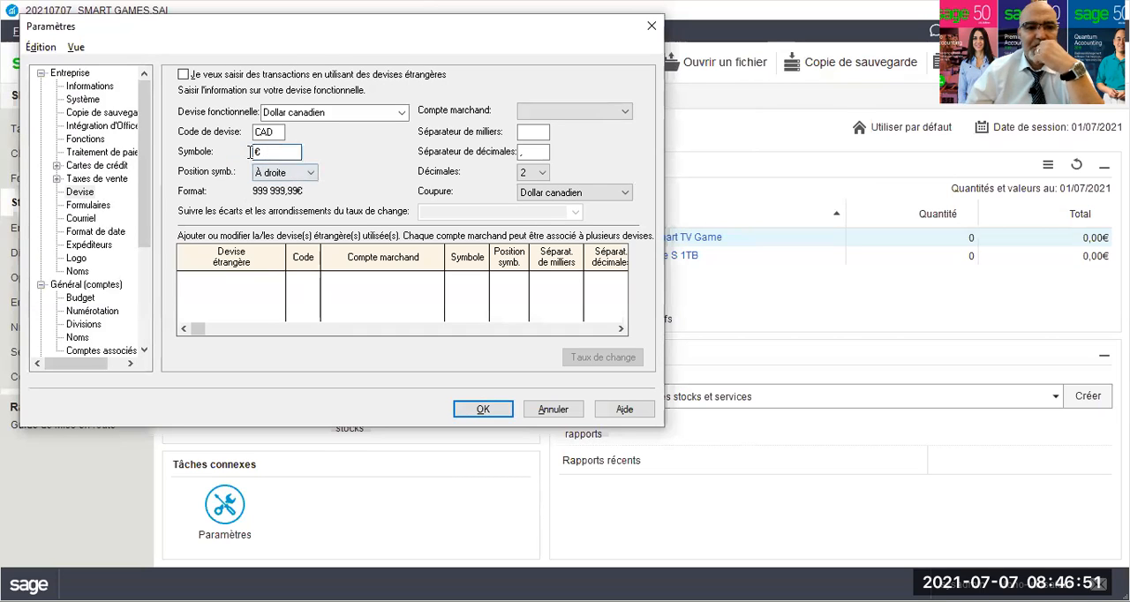
{"action": "key", "text": "BackSpace"}
{"action": "type", "text": "$"}
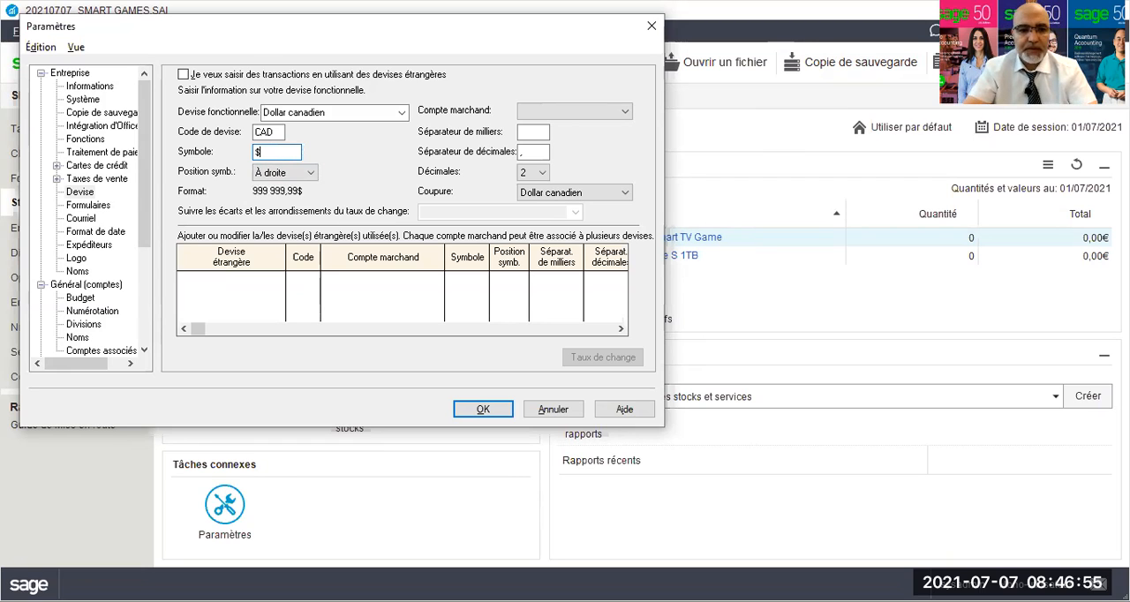
{"action": "left_click", "coordinate": [468, 411]}
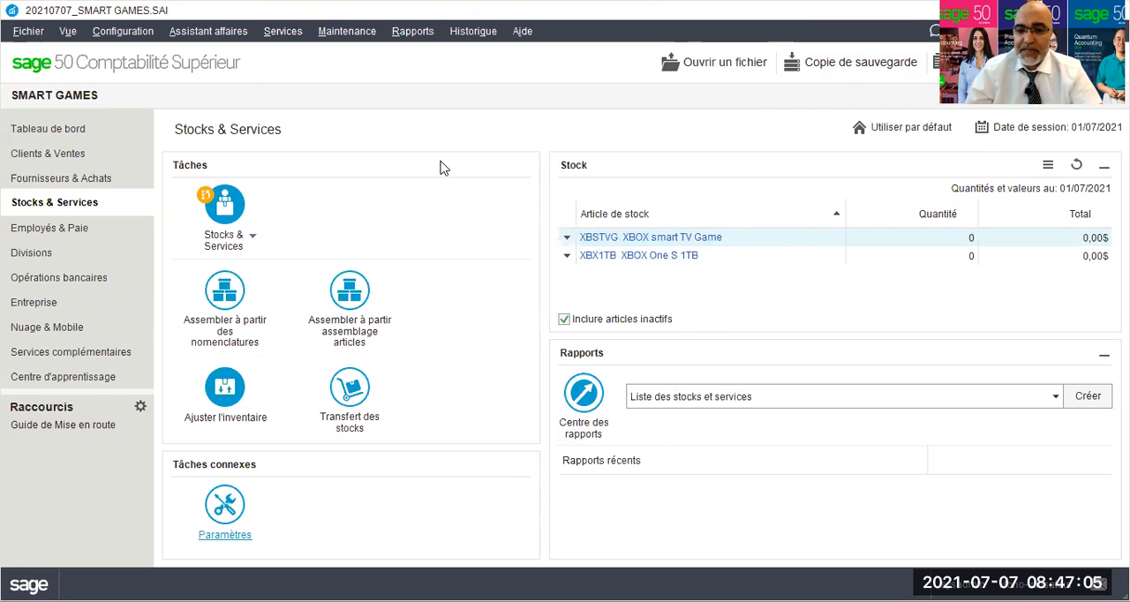
Display the choice of available stock and services reports.
{"action": "left_click", "coordinate": [676, 401]}
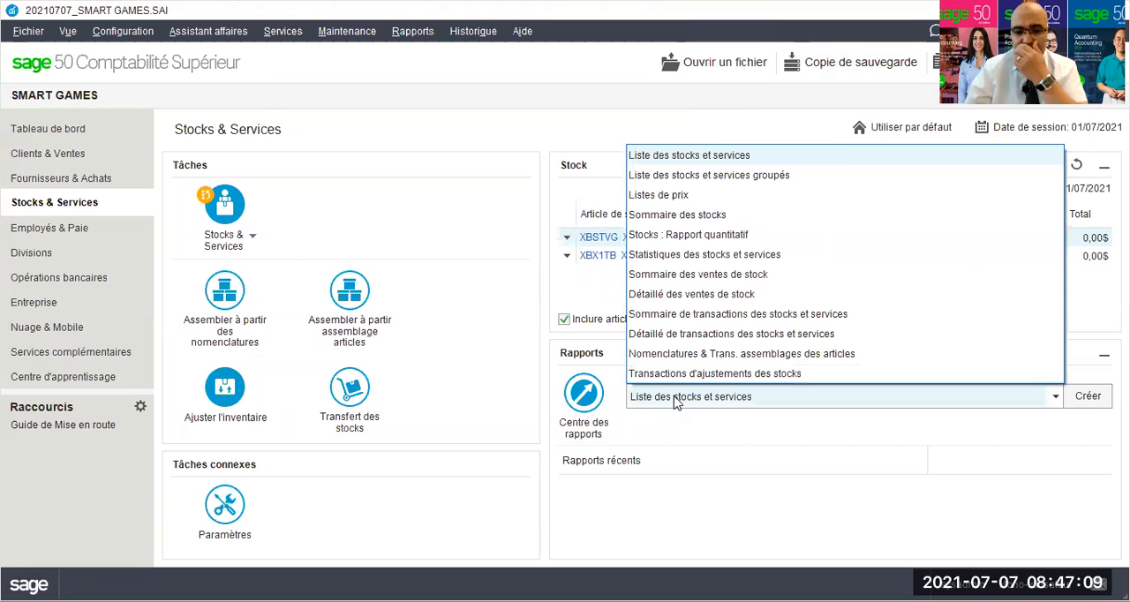